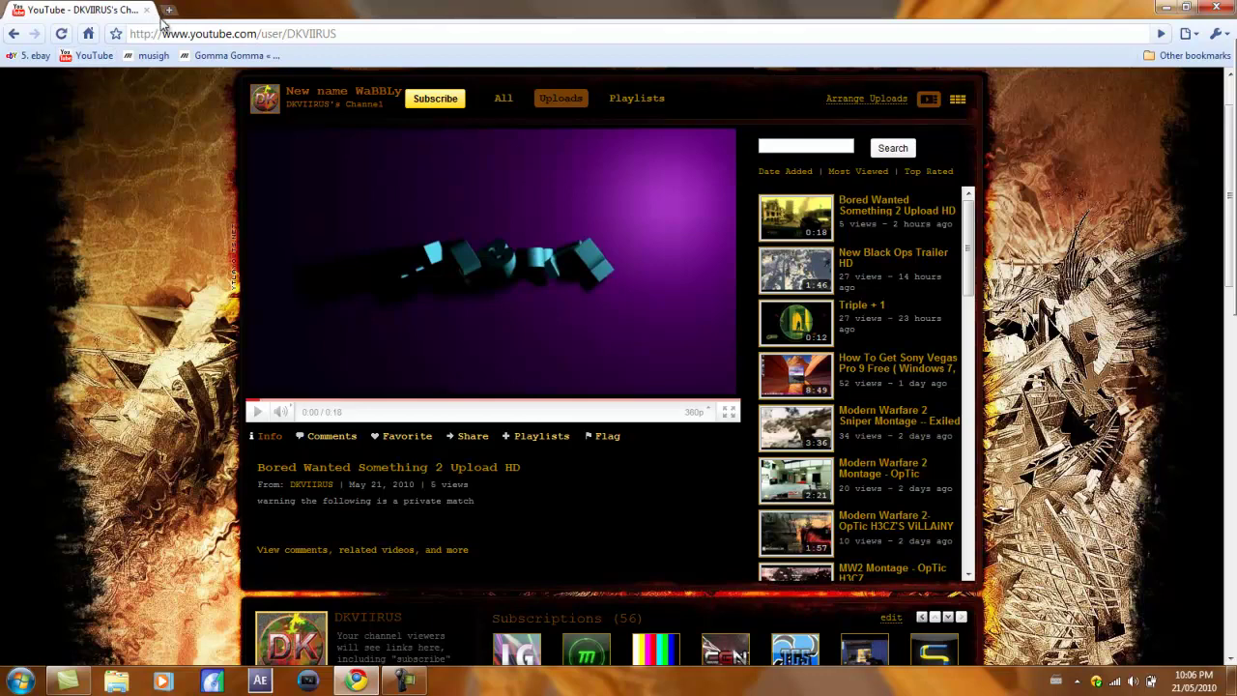
# Play the Bored Wanted Something 2 Upload HD clip to the end, then launch Vegas Pro 9.
pyautogui.click(468, 253)
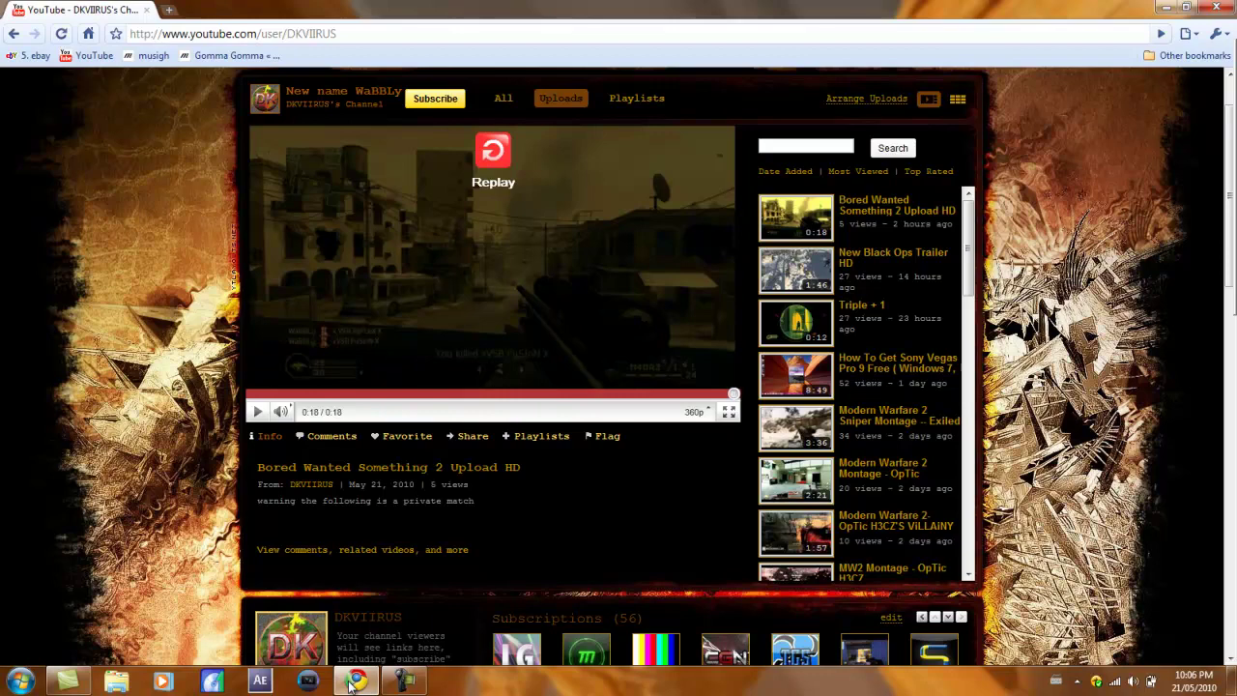
pyautogui.click(309, 682)
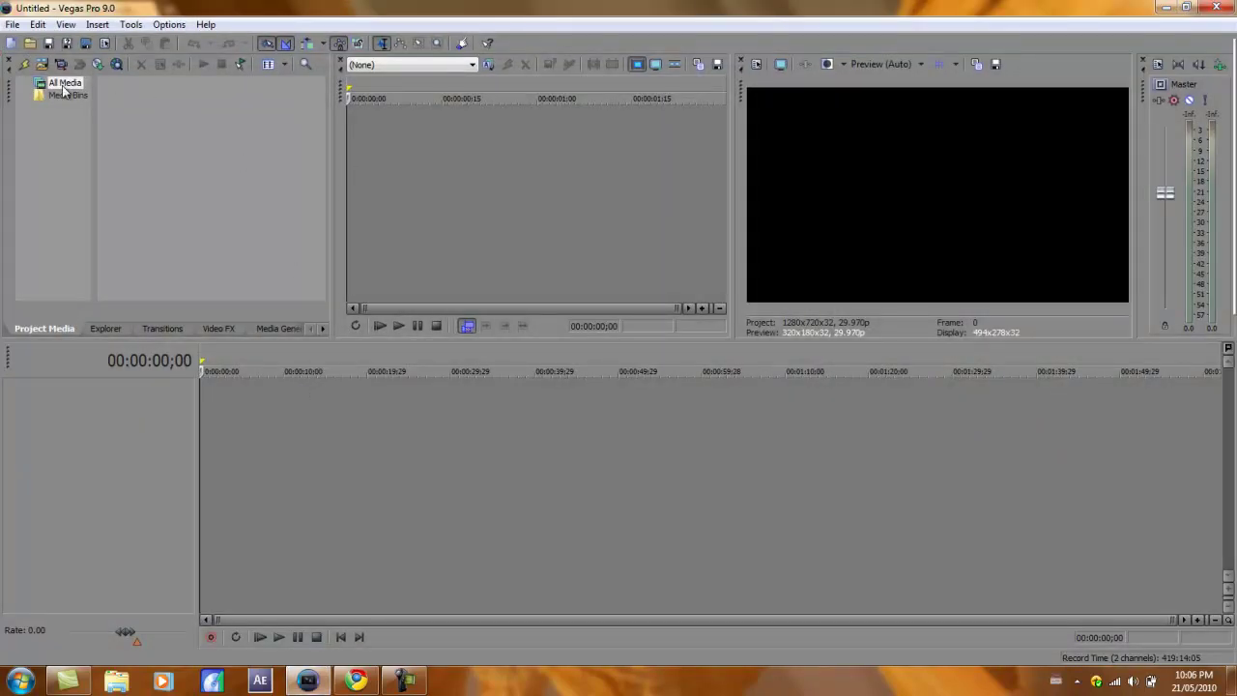
# Drag '360 quick scope' from the Desktop 'goods' folder onto the Vegas timeline.
pyautogui.click(116, 680)
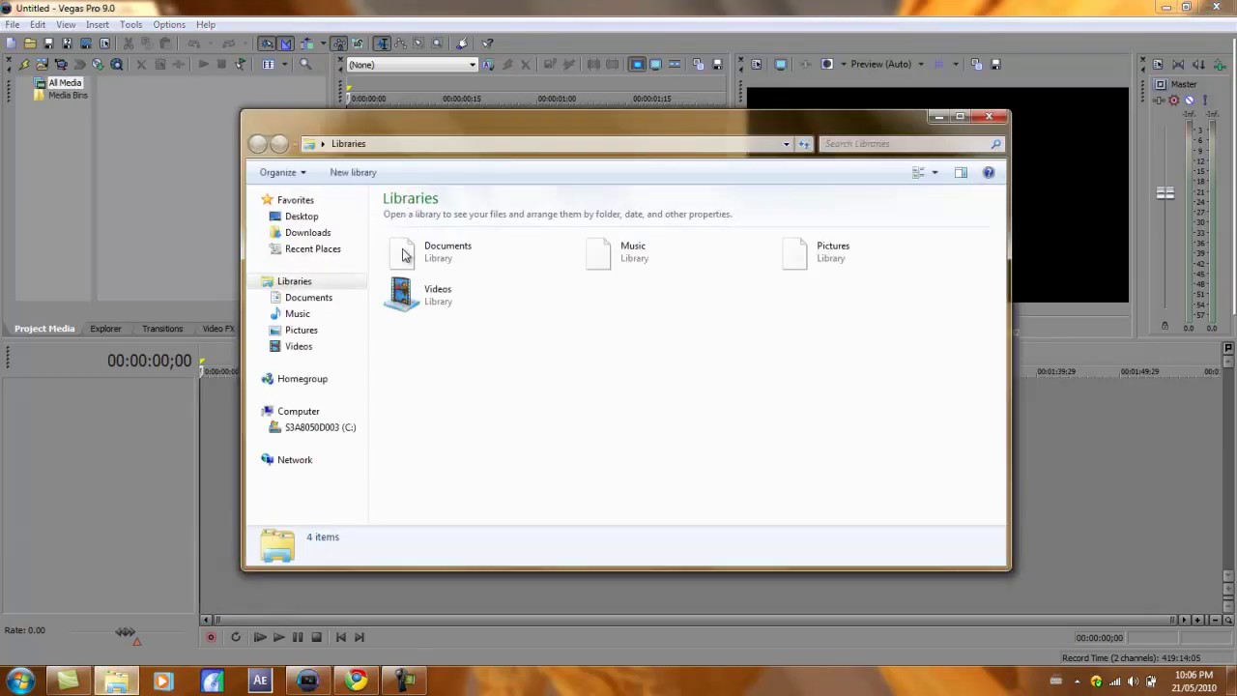
pyautogui.click(301, 216)
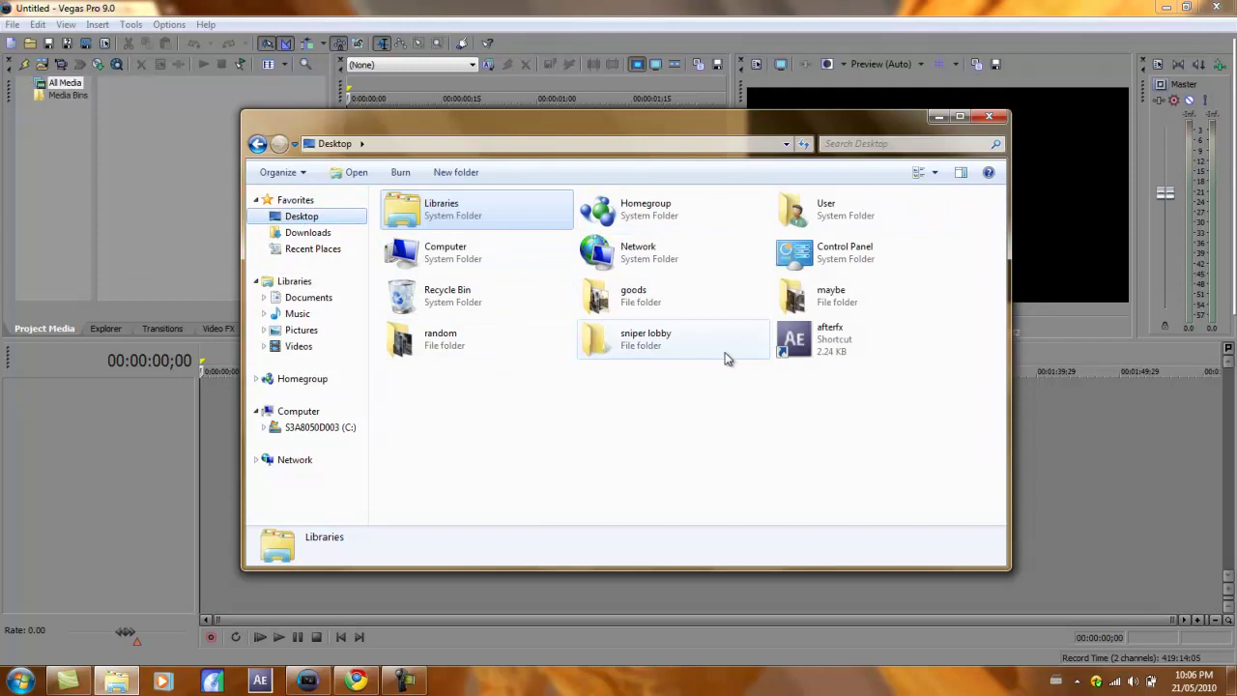
pyautogui.doubleClick(657, 301)
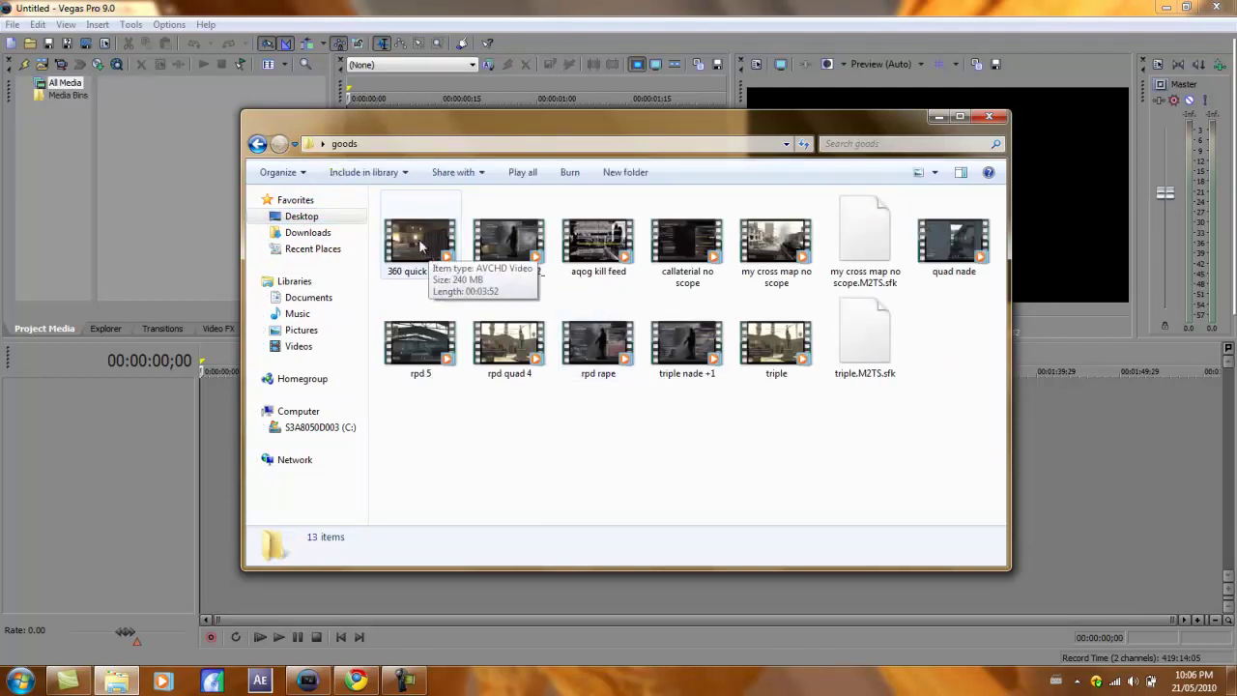
pyautogui.moveTo(420, 246); pyautogui.dragTo(1071, 411)
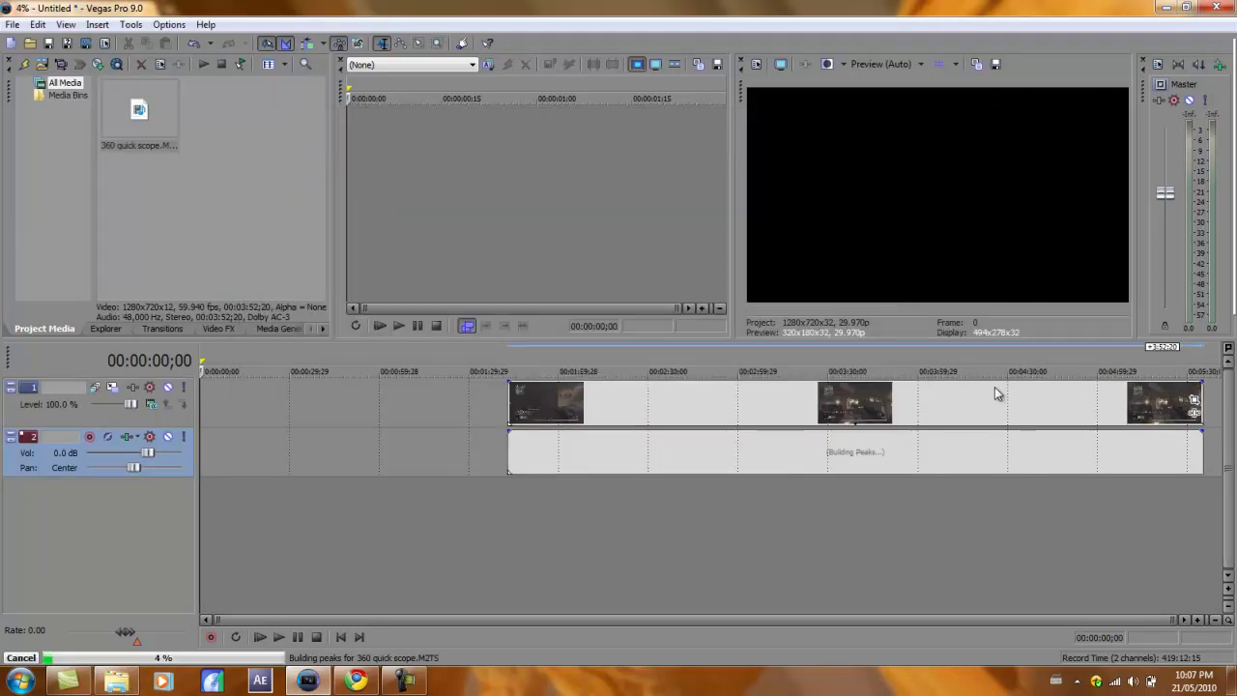
# Place the clip at the timeline start and split it at 00:00:18;02.
pyautogui.moveTo(1092, 401); pyautogui.dragTo(623, 401)
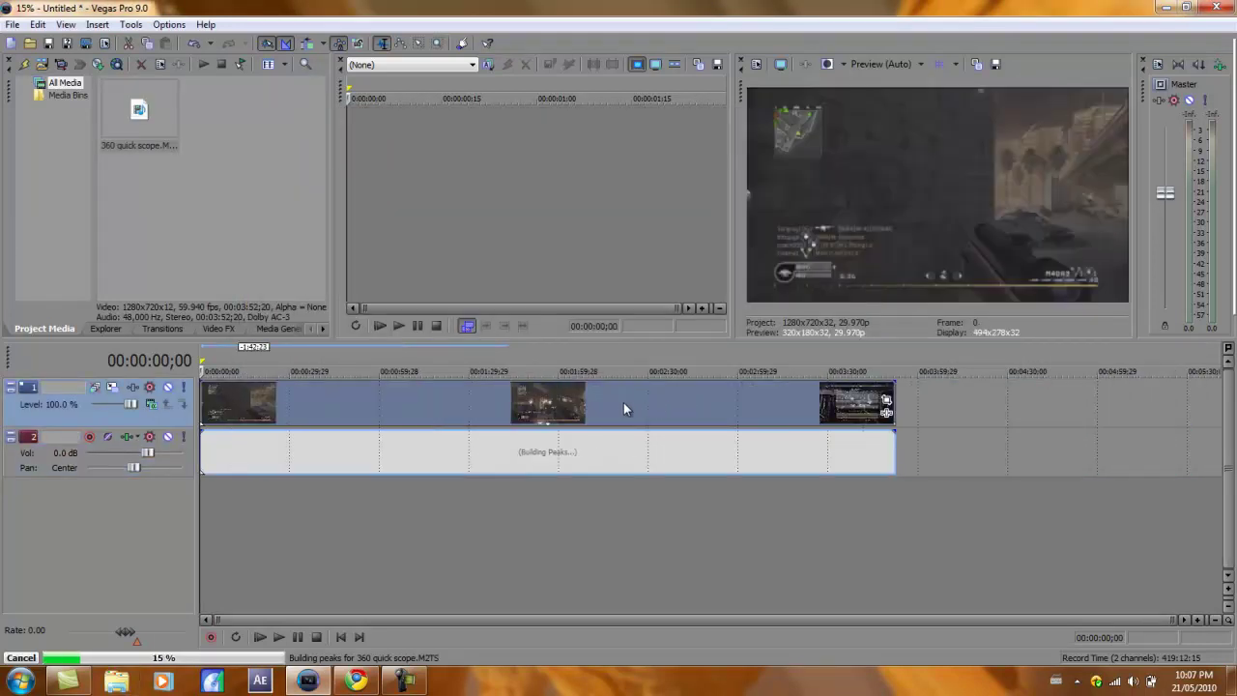
pyautogui.click(368, 406)
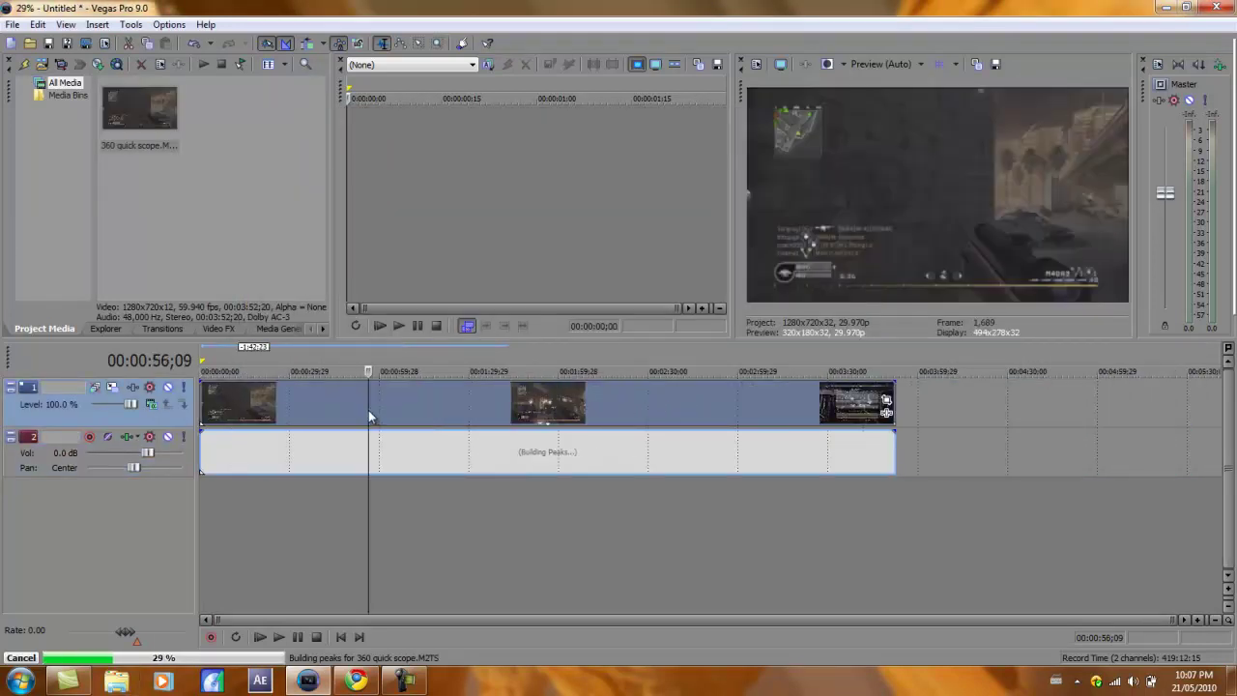
pyautogui.click(299, 410)
pyautogui.click(253, 411)
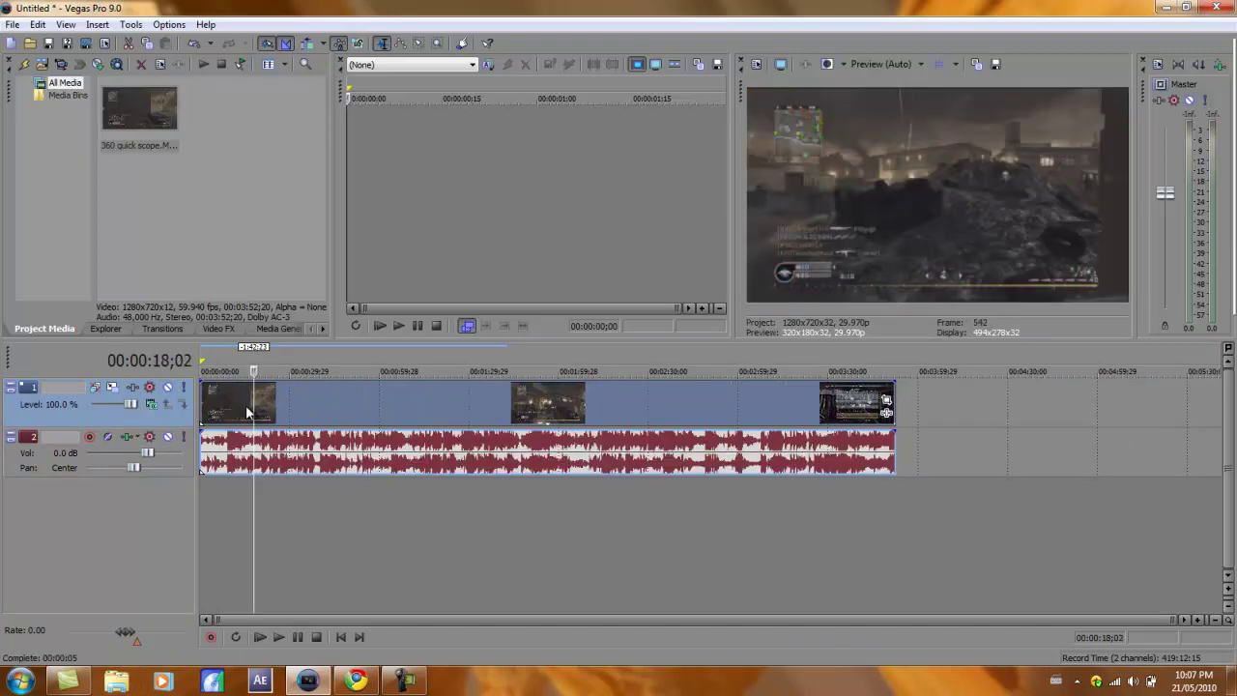
pyautogui.press('s')
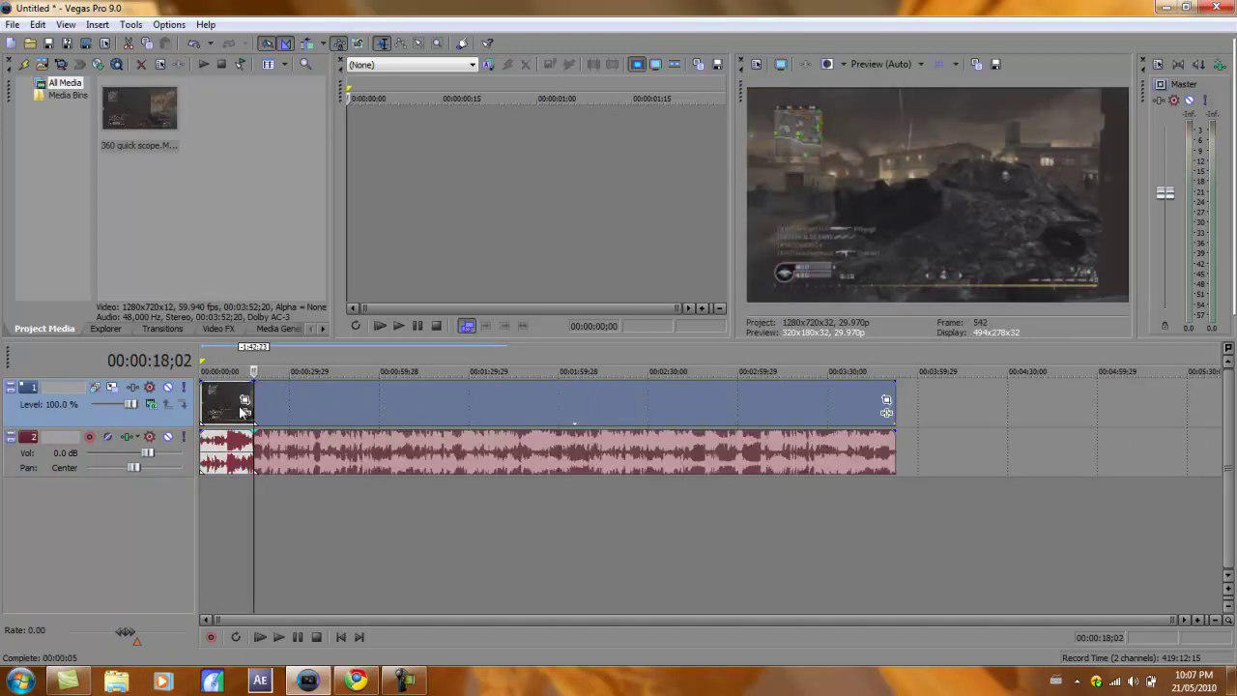
# Preview from the split, find the point around 22 seconds, and split again.
pyautogui.press('space')
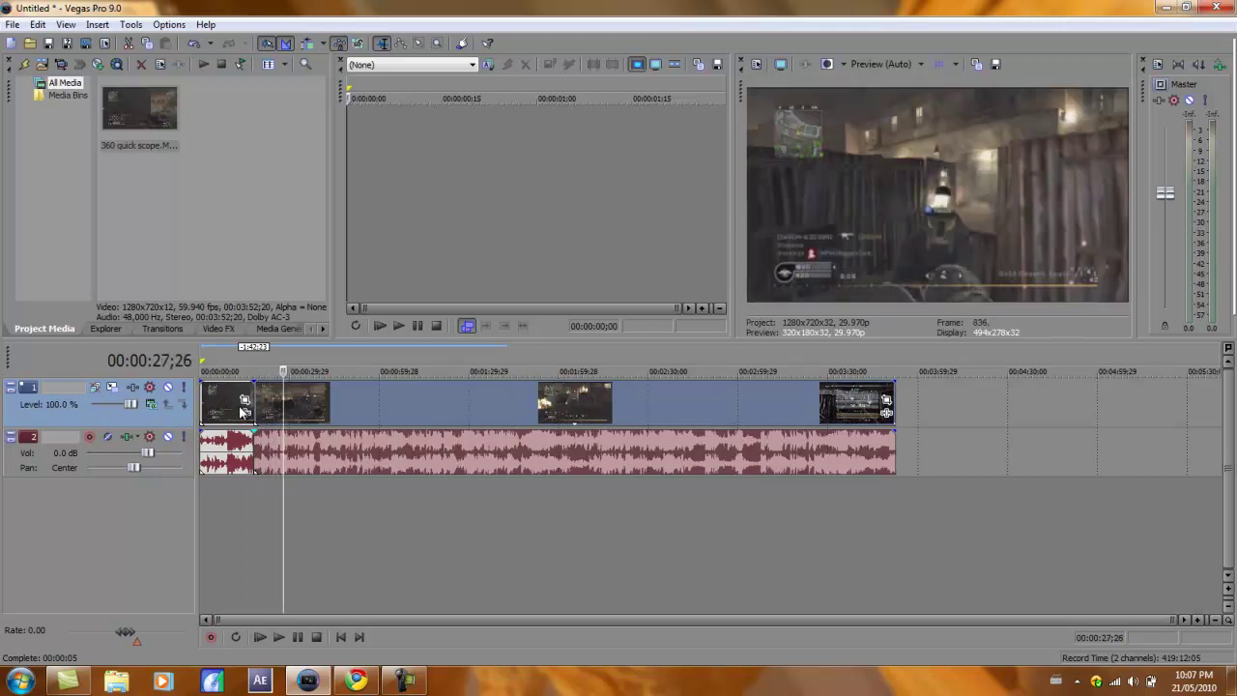
pyautogui.press('Left')
pyautogui.press('Left')
pyautogui.press('Left')
pyautogui.press('Left')
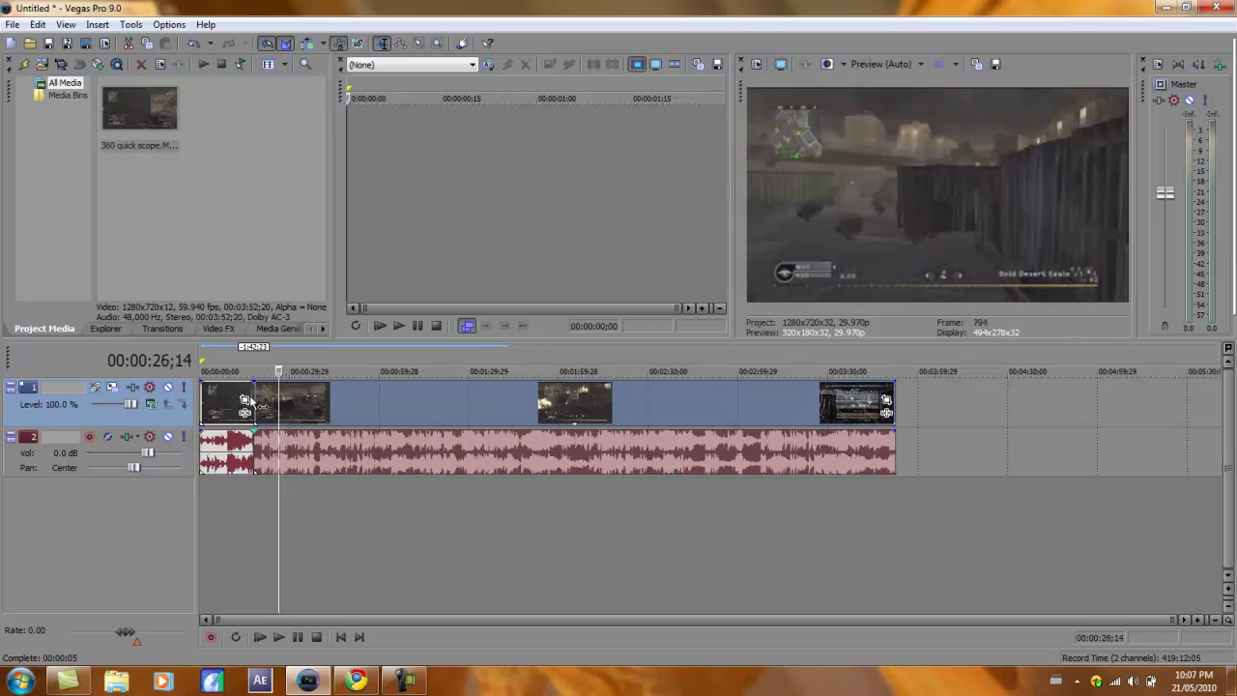
pyautogui.click(268, 401)
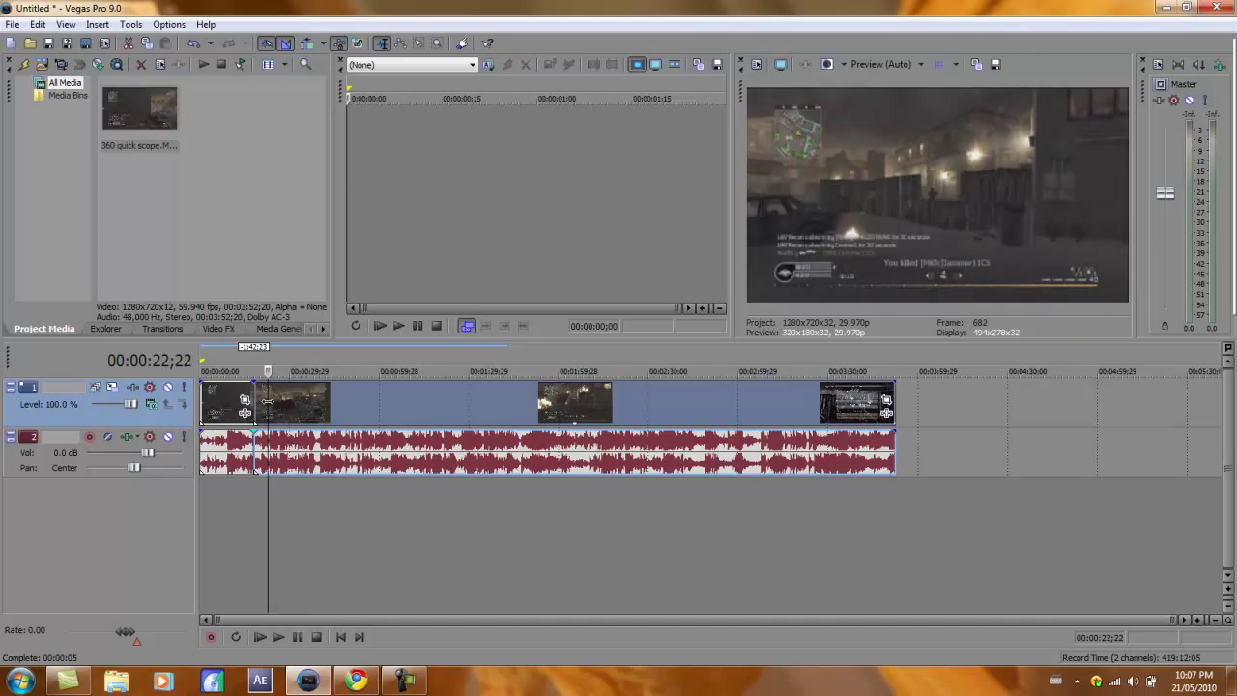
pyautogui.press('Left')
pyautogui.press('Left')
pyautogui.press('Right')
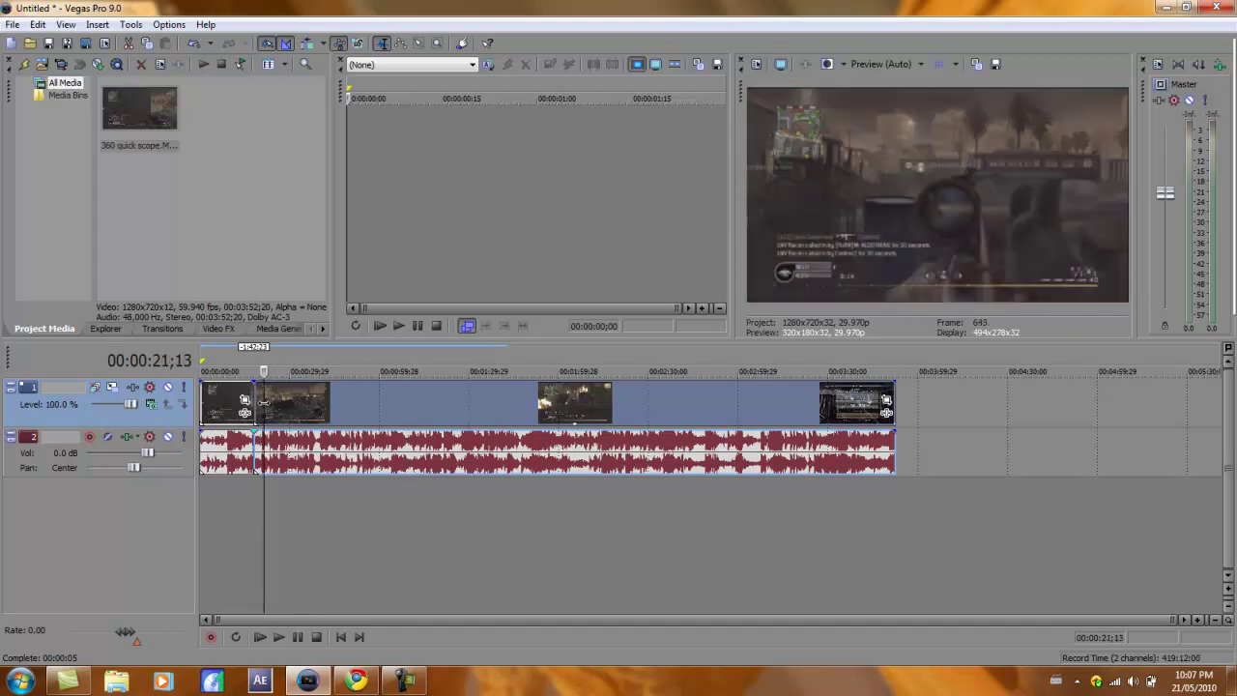
pyautogui.press('Right')
pyautogui.press('Right')
pyautogui.press('Right')
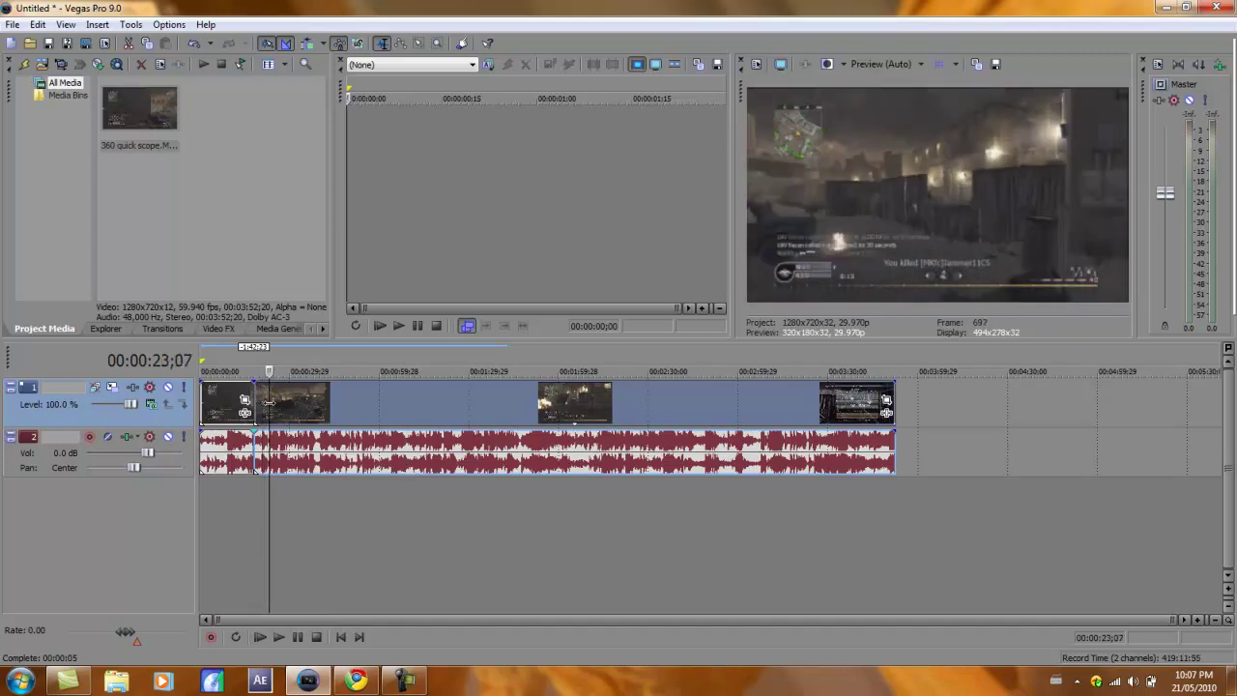
pyautogui.press('s')
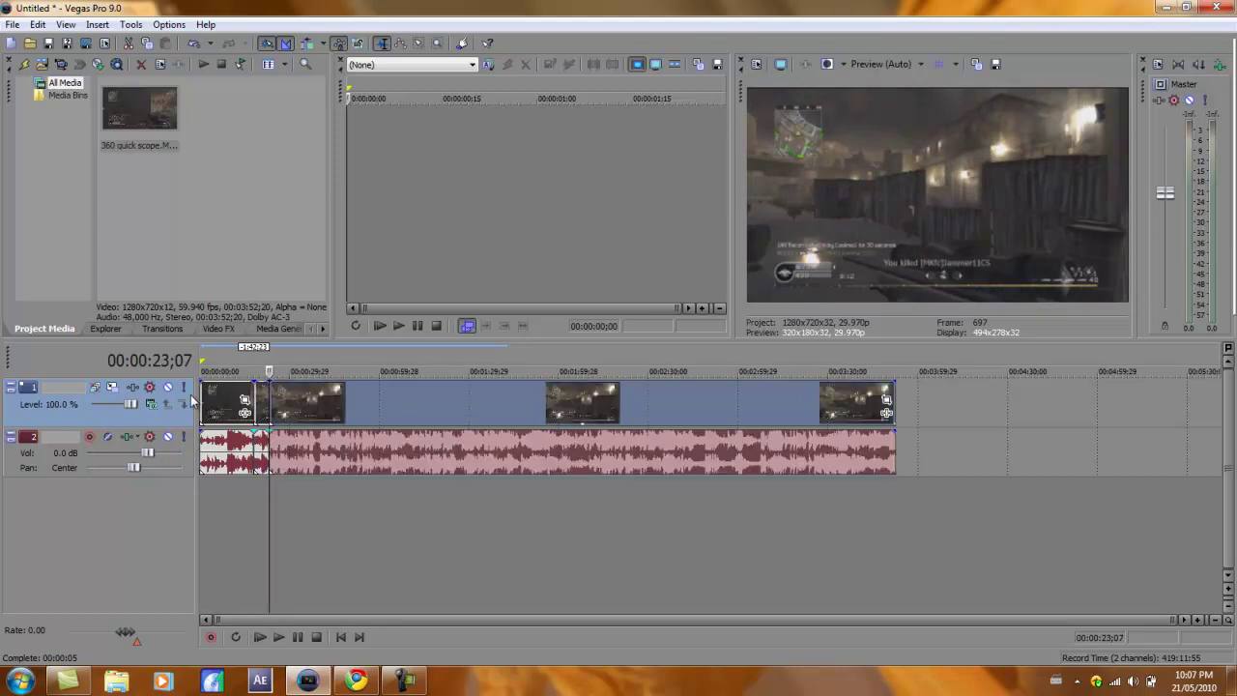
# Cut away the first piece and the long remaining piece, keeping the short section.
pyautogui.rightClick(222, 398)
pyautogui.click(256, 164)
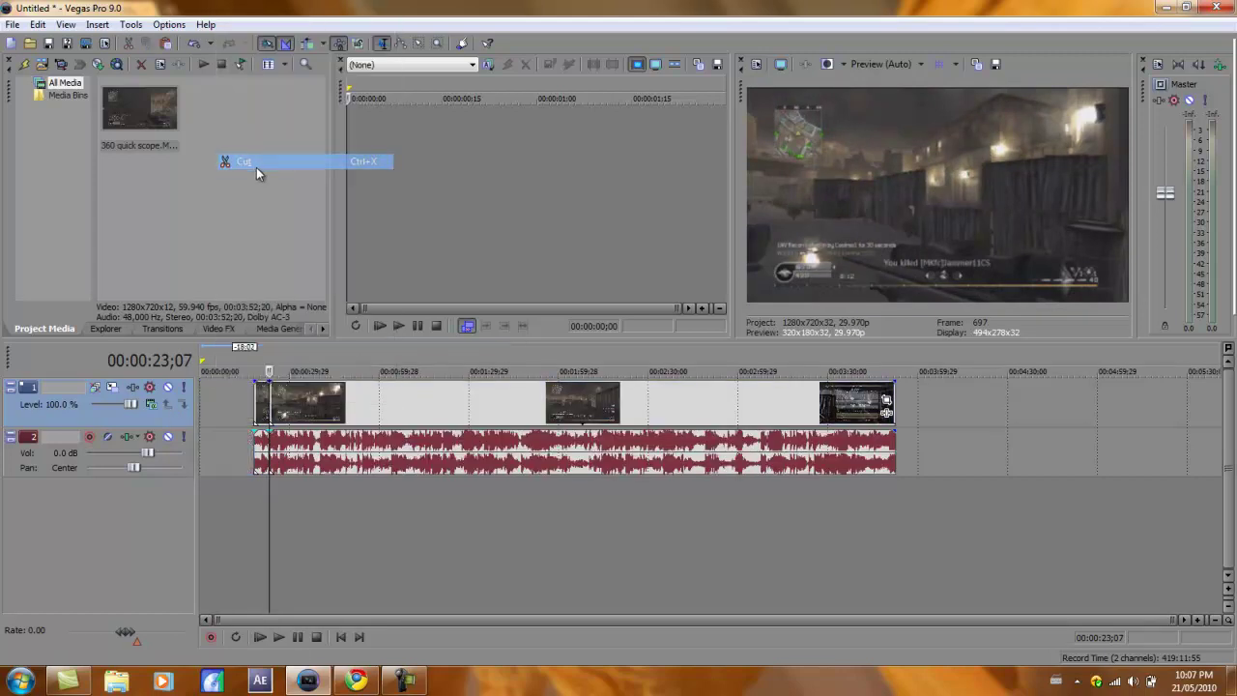
pyautogui.rightClick(365, 393)
pyautogui.click(389, 152)
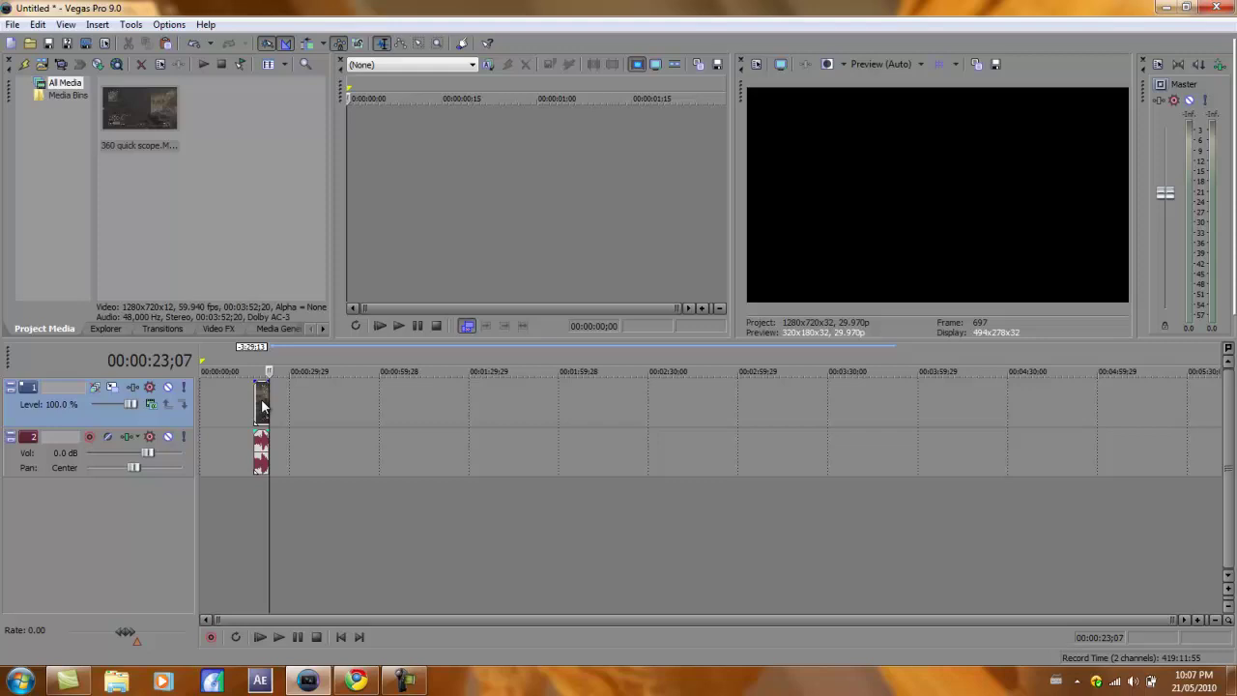
# Move the kept piece to the start, then add a Motion Blur Amount envelope to the video bus track.
pyautogui.moveTo(261, 401); pyautogui.dragTo(208, 401)
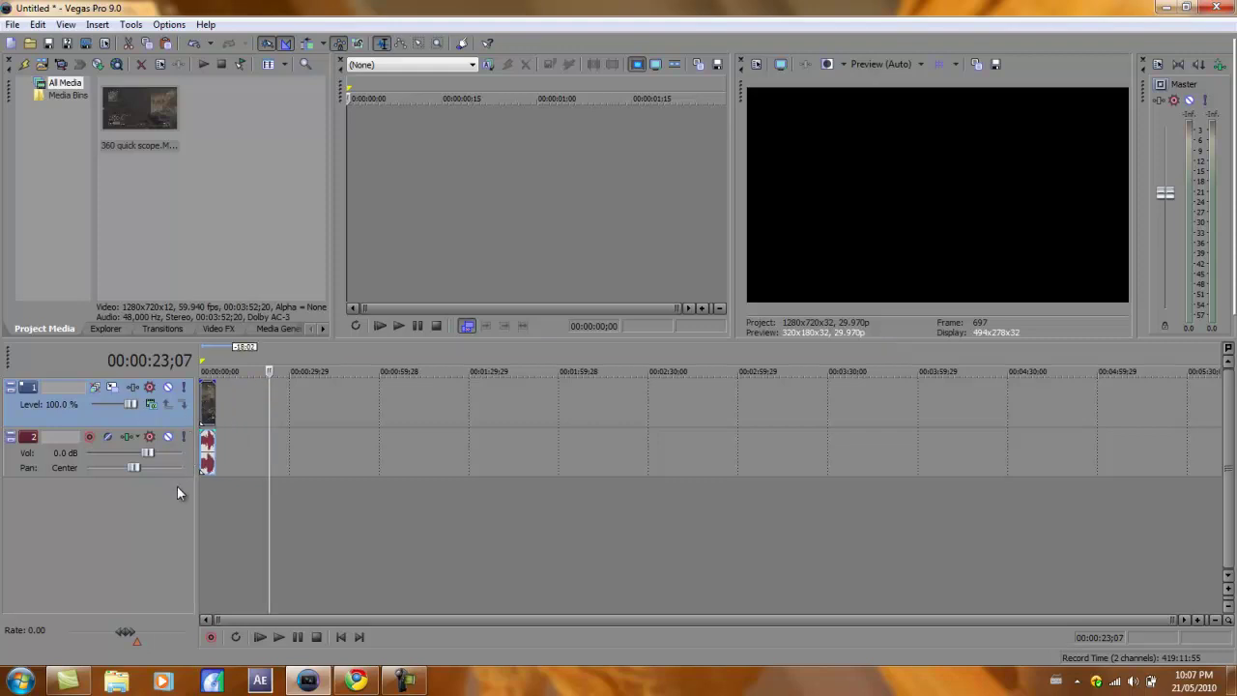
pyautogui.hotkey('ctrl', 'shift', 'b')
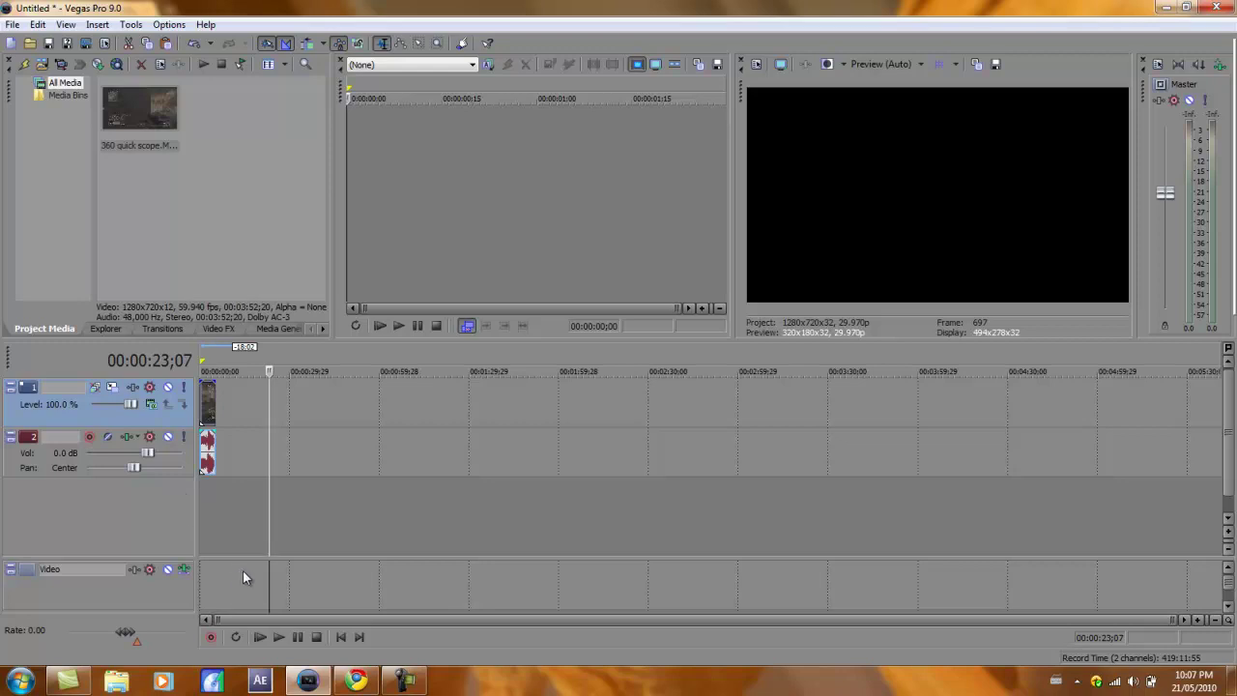
pyautogui.rightClick(304, 588)
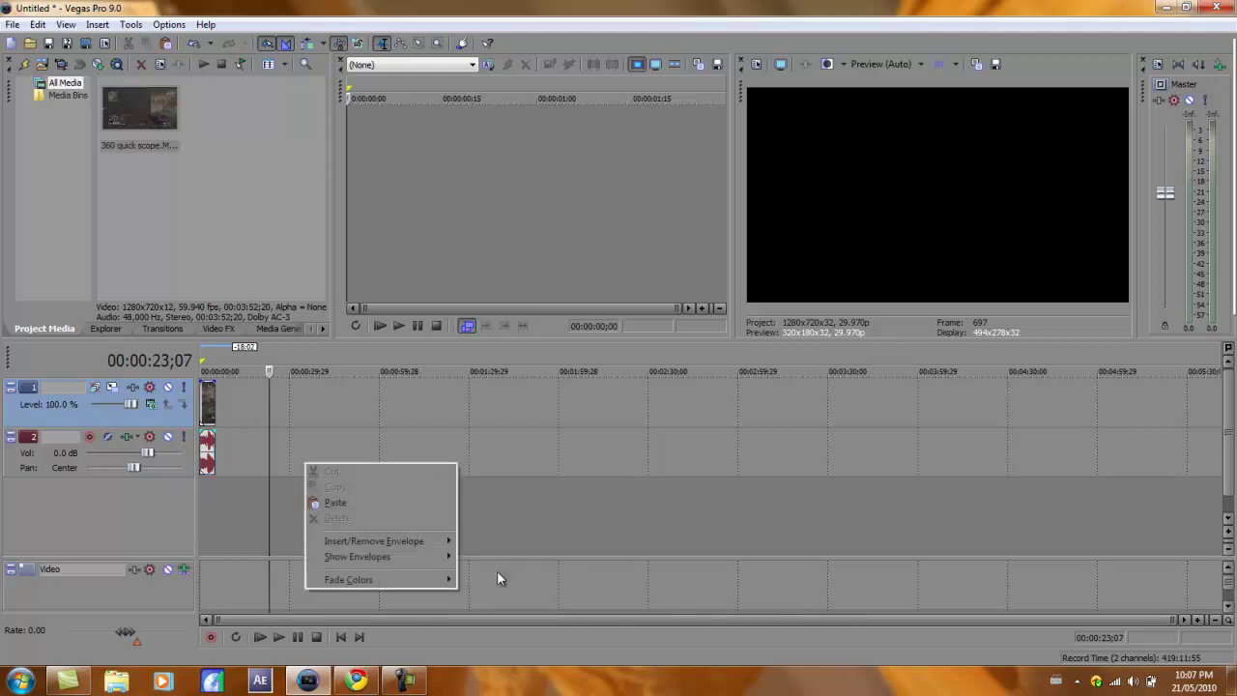
pyautogui.moveTo(374, 541)
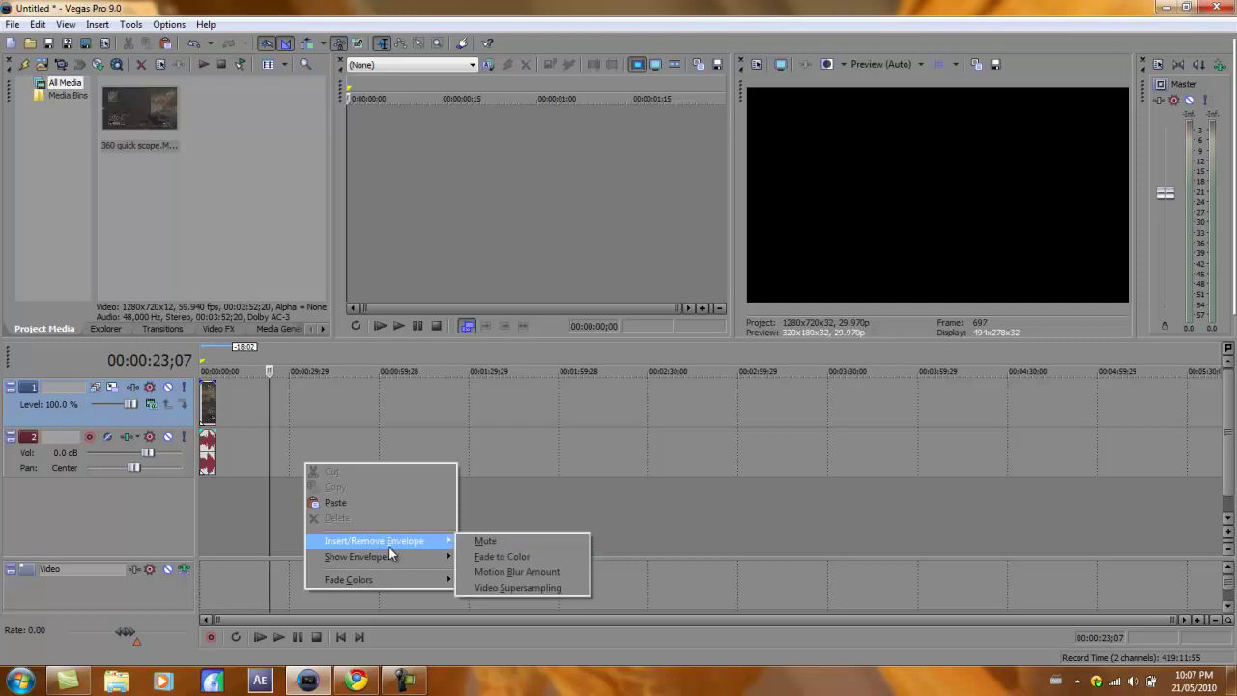
pyautogui.click(498, 573)
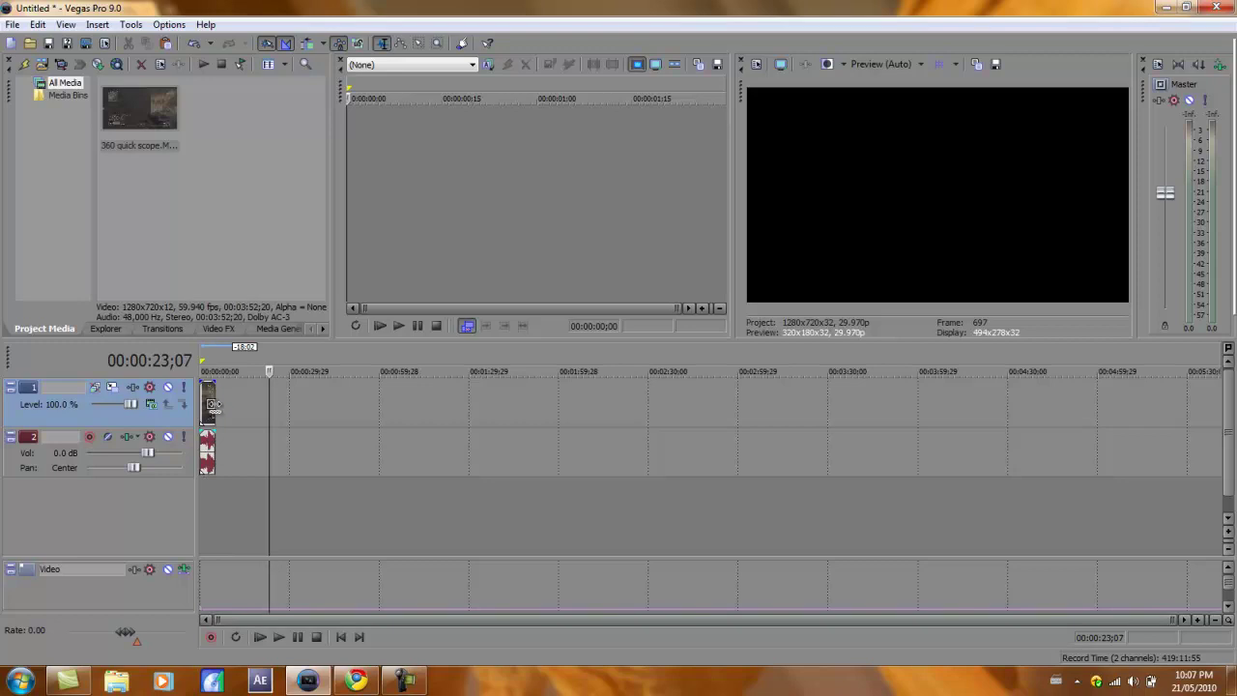
# Stretch the clip's edge to slow it down, then preview the slowed result.
pyautogui.moveTo(213, 406); pyautogui.dragTo(262, 406)
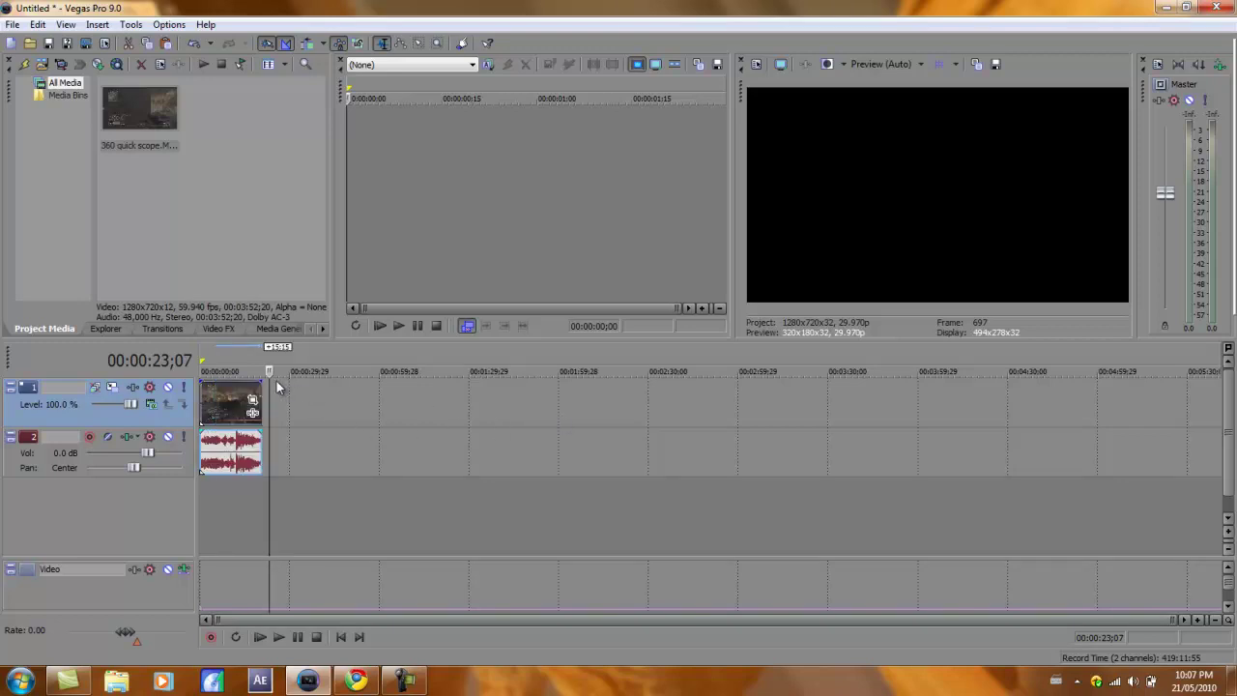
pyautogui.press('space')
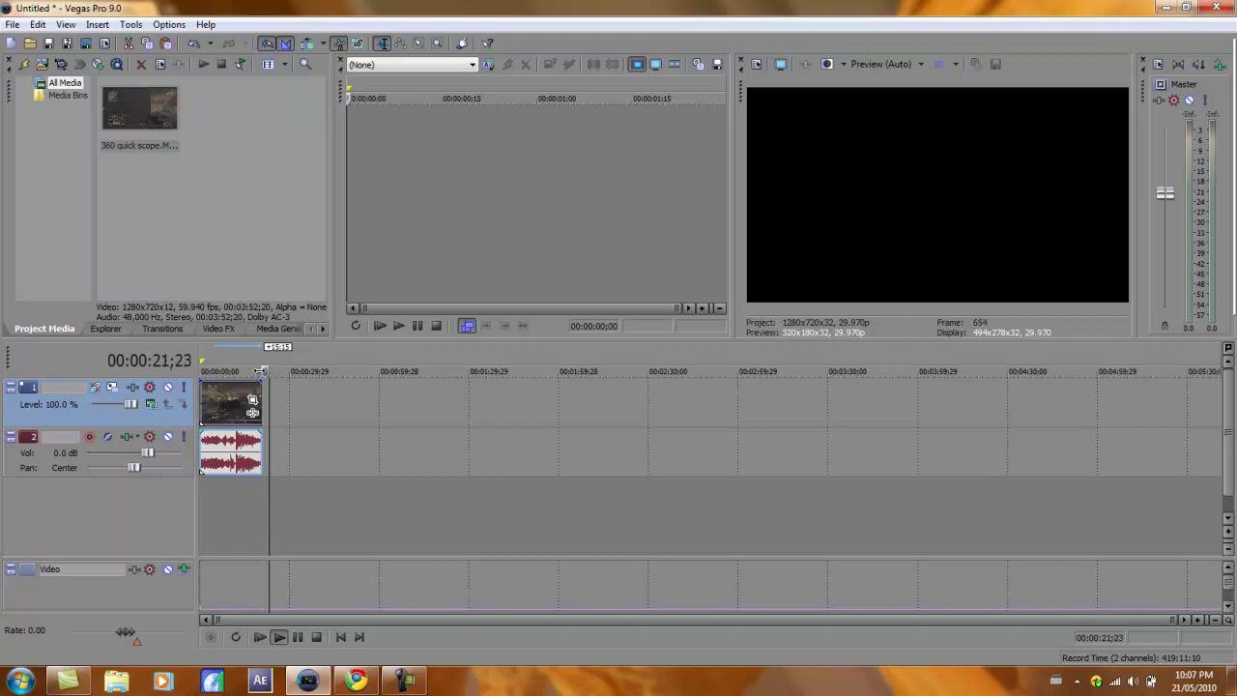
pyautogui.click(260, 371)
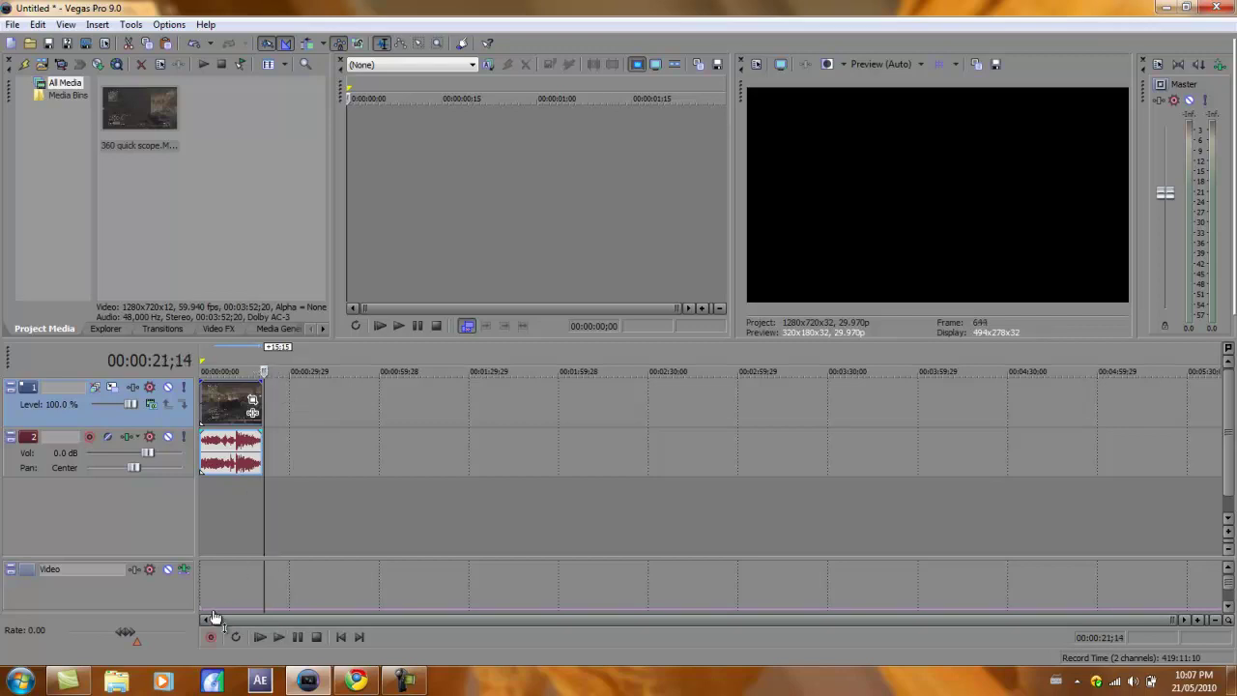
pyautogui.rightClick(215, 439)
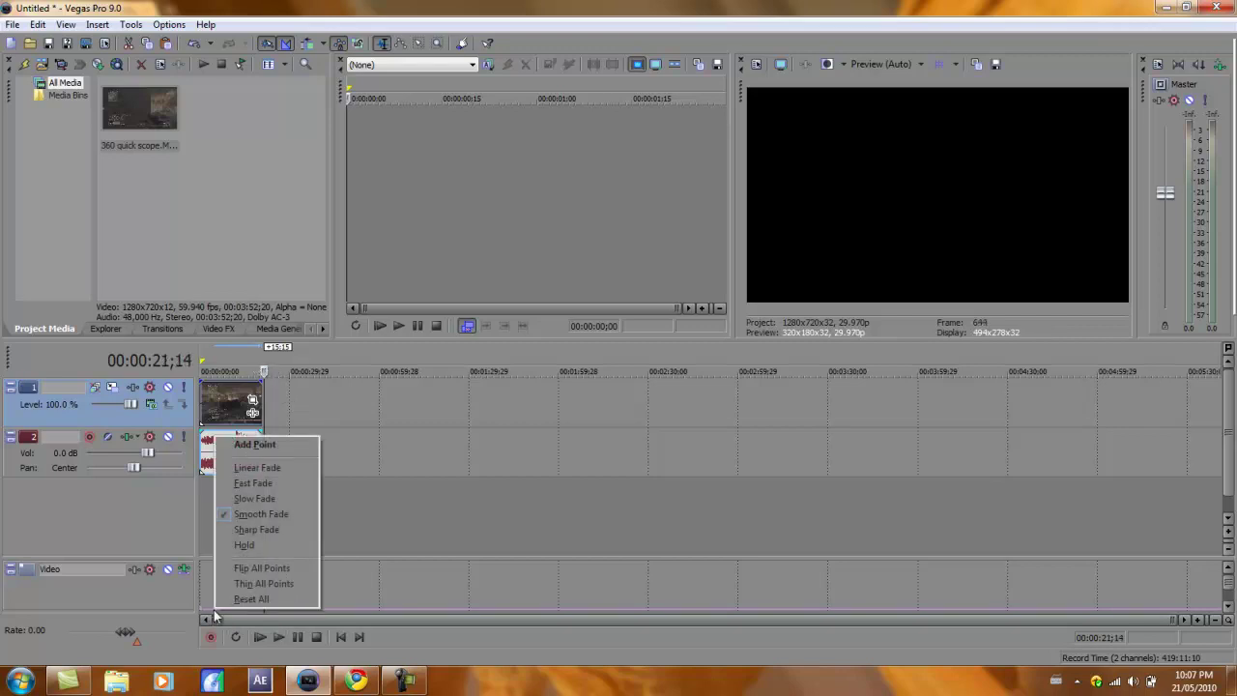
pyautogui.click(256, 445)
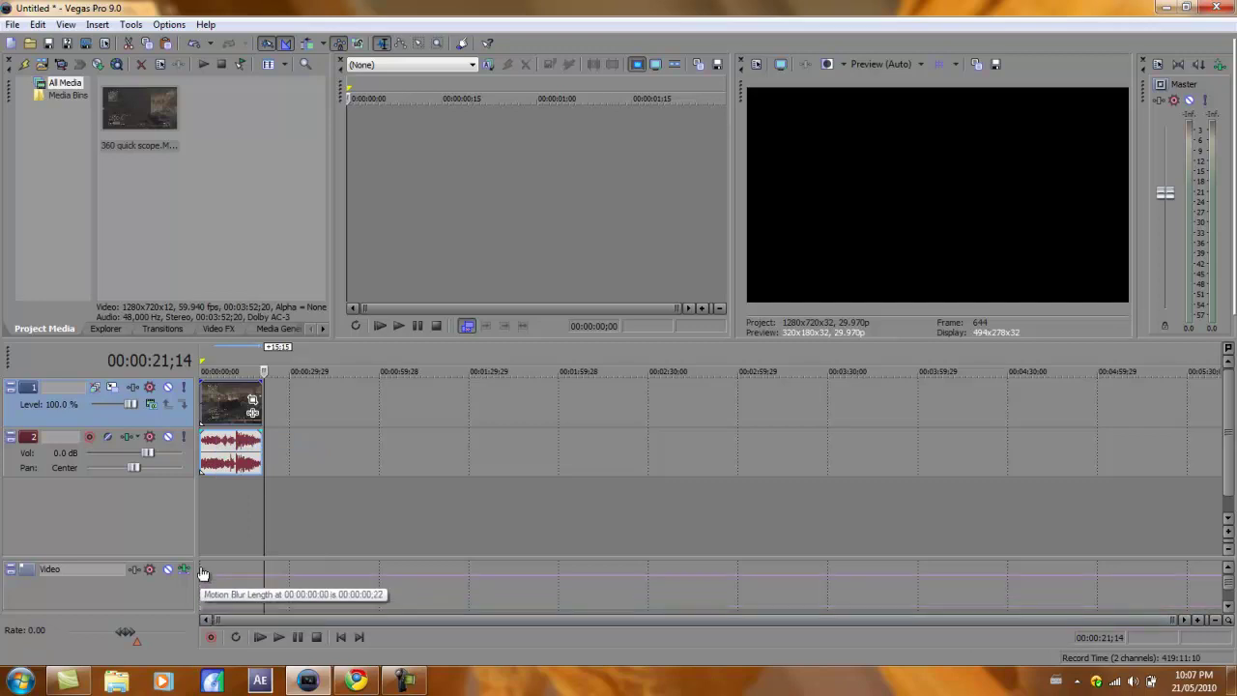
# Raise the motion blur envelope to maximum, add a point, and drop the blur to zero.
pyautogui.moveTo(203, 575); pyautogui.dragTo(205, 559)
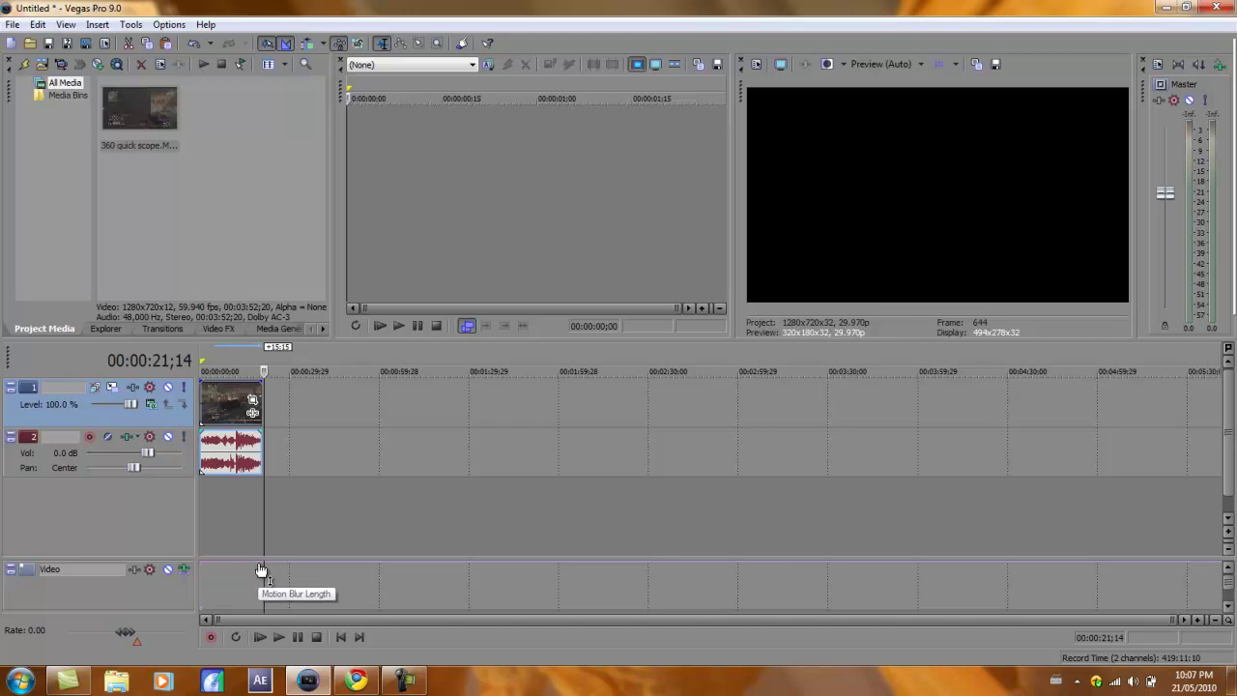
pyautogui.rightClick(264, 563)
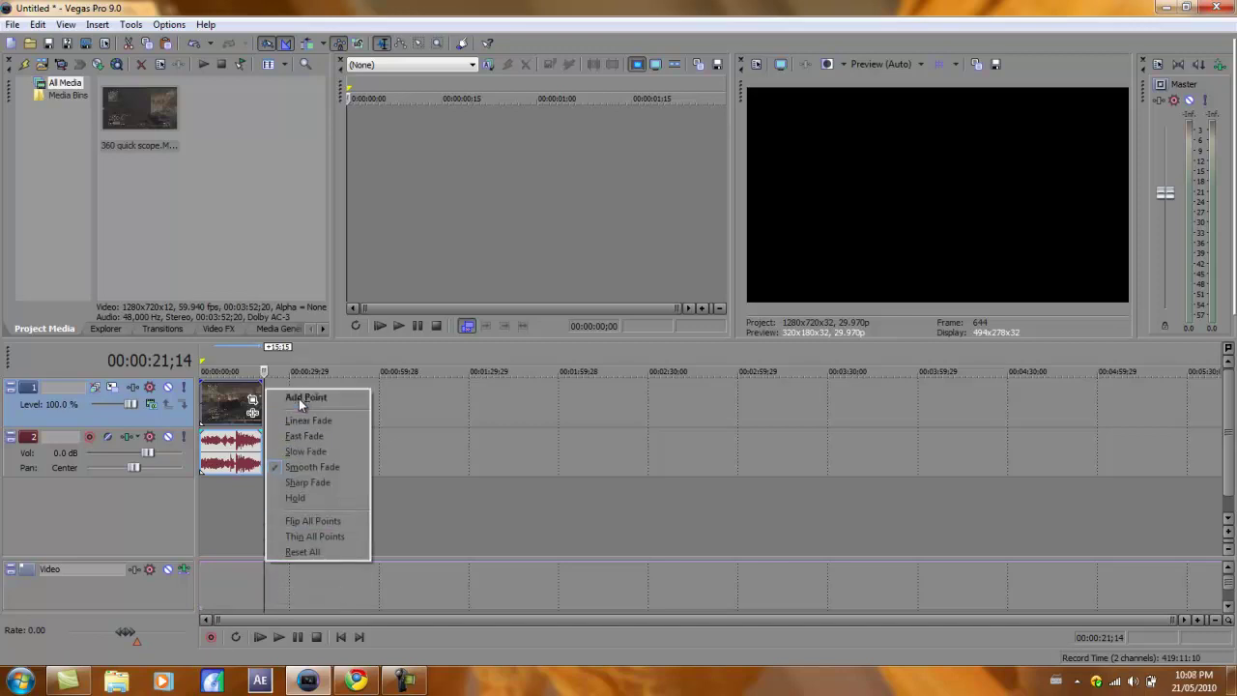
pyautogui.click(299, 398)
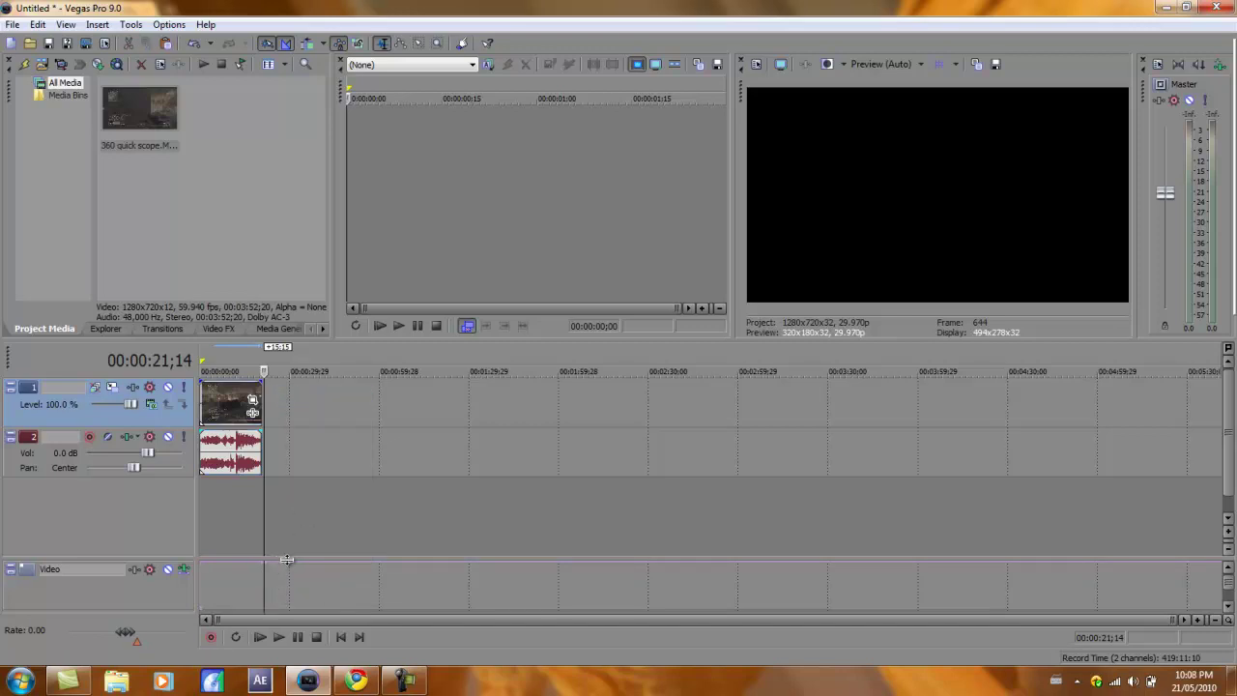
pyautogui.rightClick(286, 566)
pyautogui.click(326, 397)
pyautogui.moveTo(285, 580); pyautogui.dragTo(285, 606)
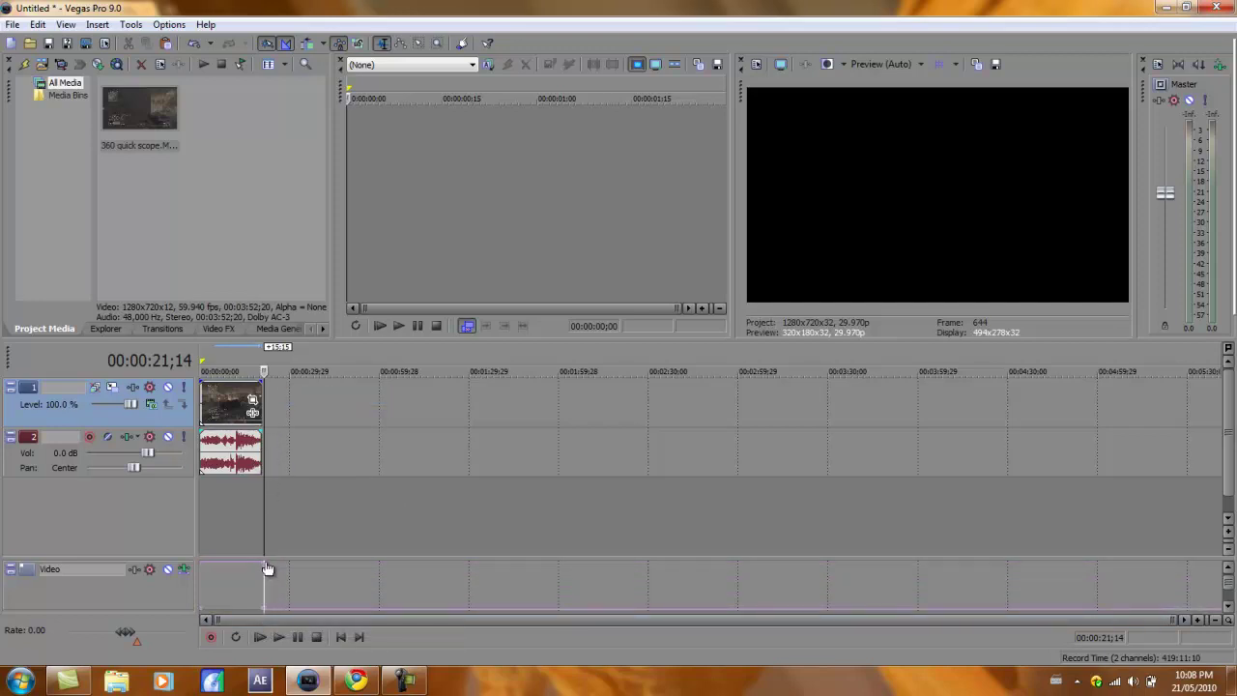
pyautogui.moveTo(268, 570); pyautogui.dragTo(262, 612)
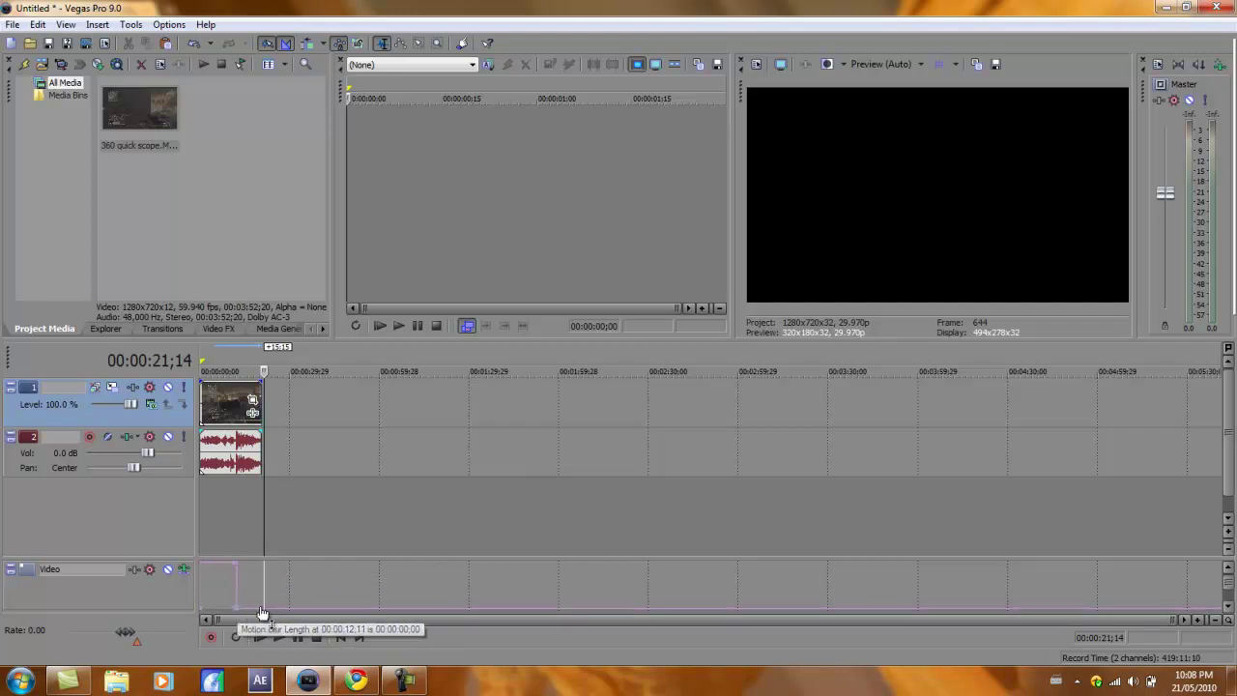
# Play the timeline from the start and drag track 2's volume down to -Inf.
pyautogui.click(203, 404)
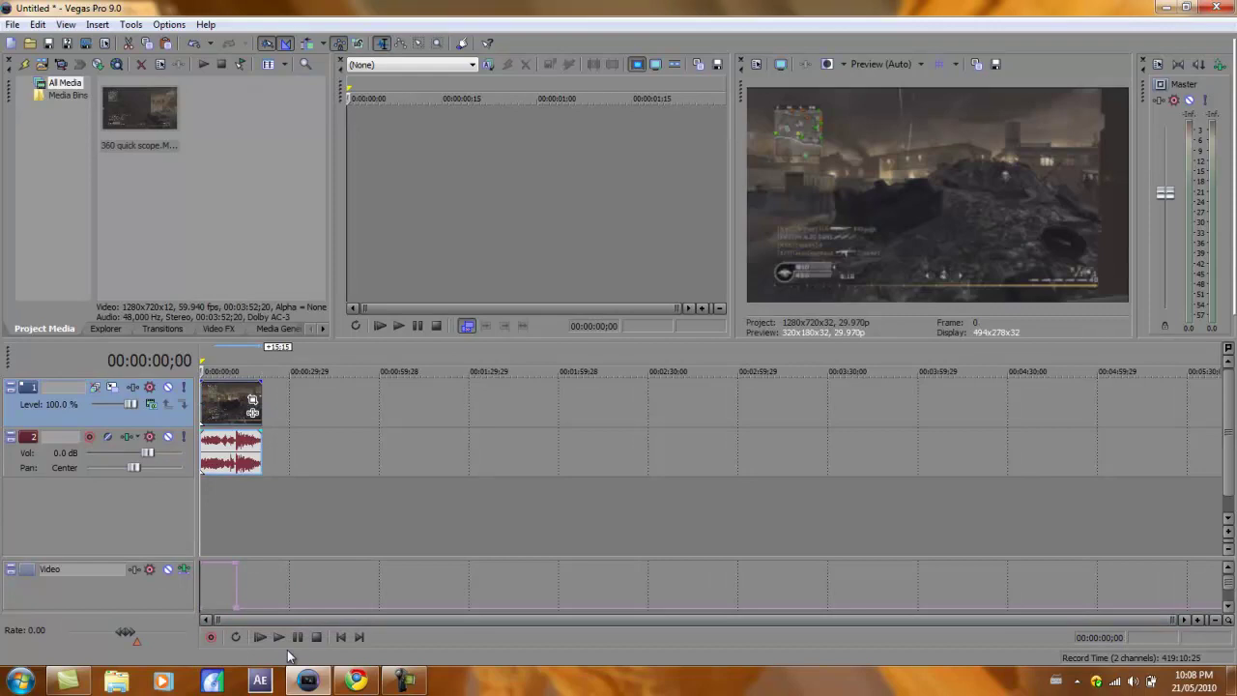
pyautogui.click(278, 638)
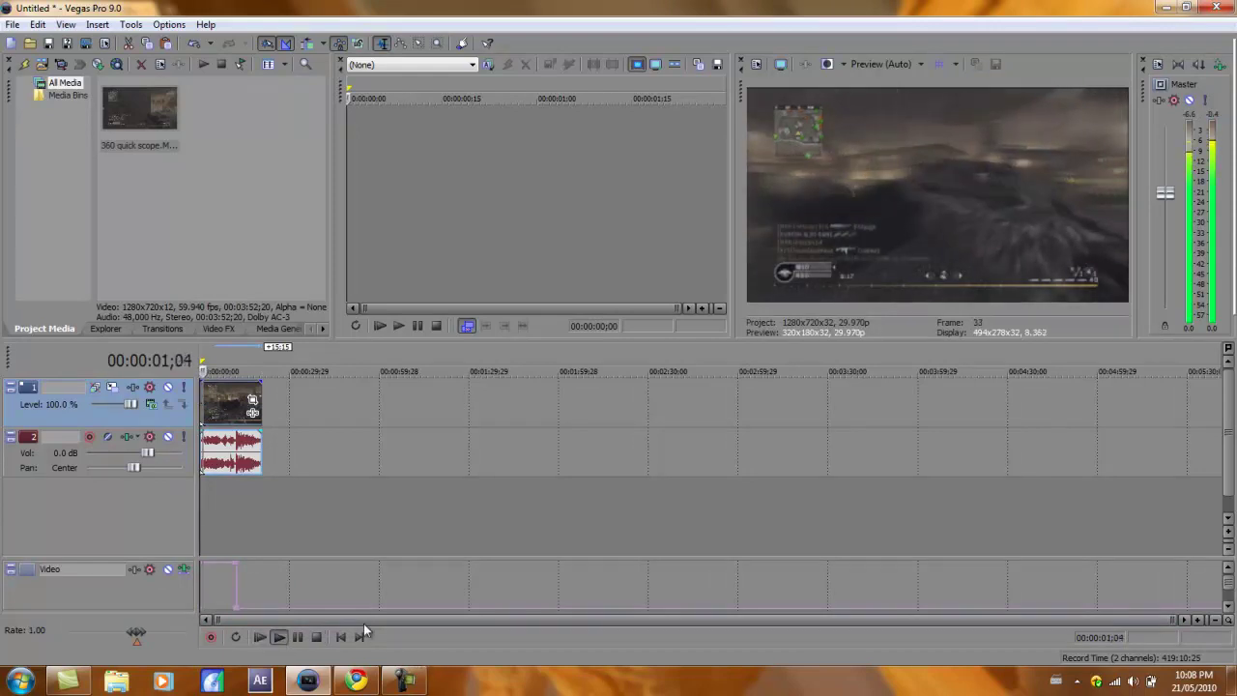
pyautogui.moveTo(147, 452); pyautogui.dragTo(48, 451)
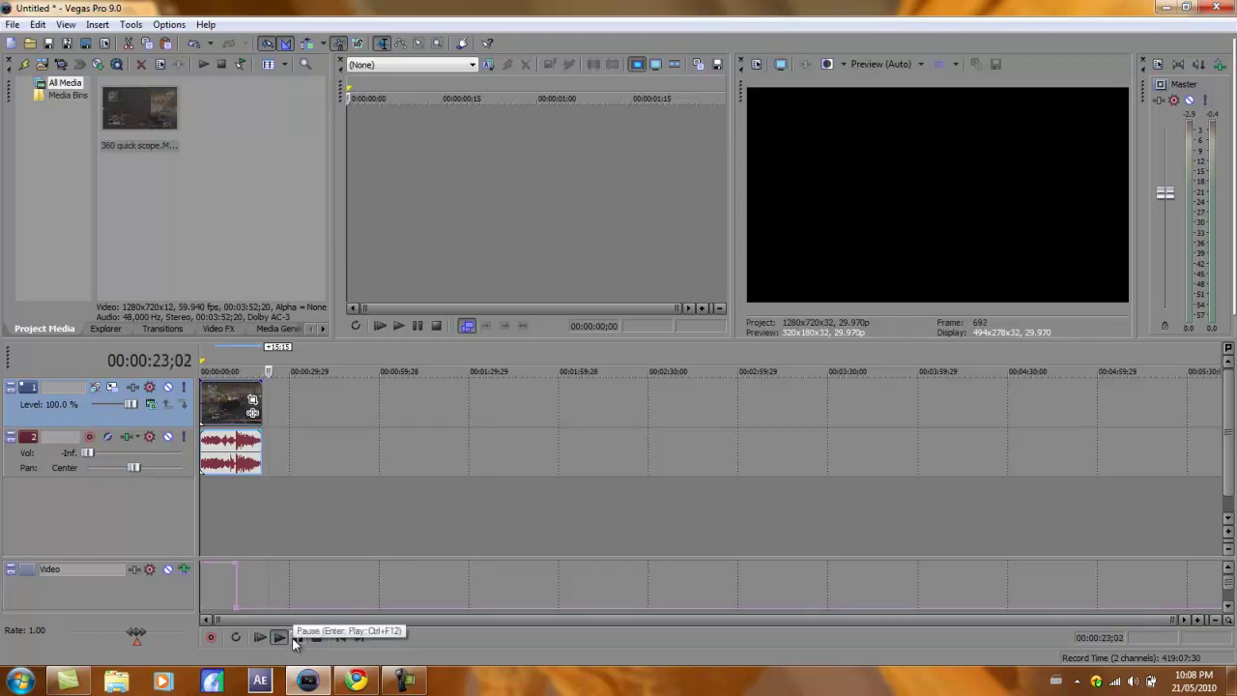
pyautogui.click(132, 123)
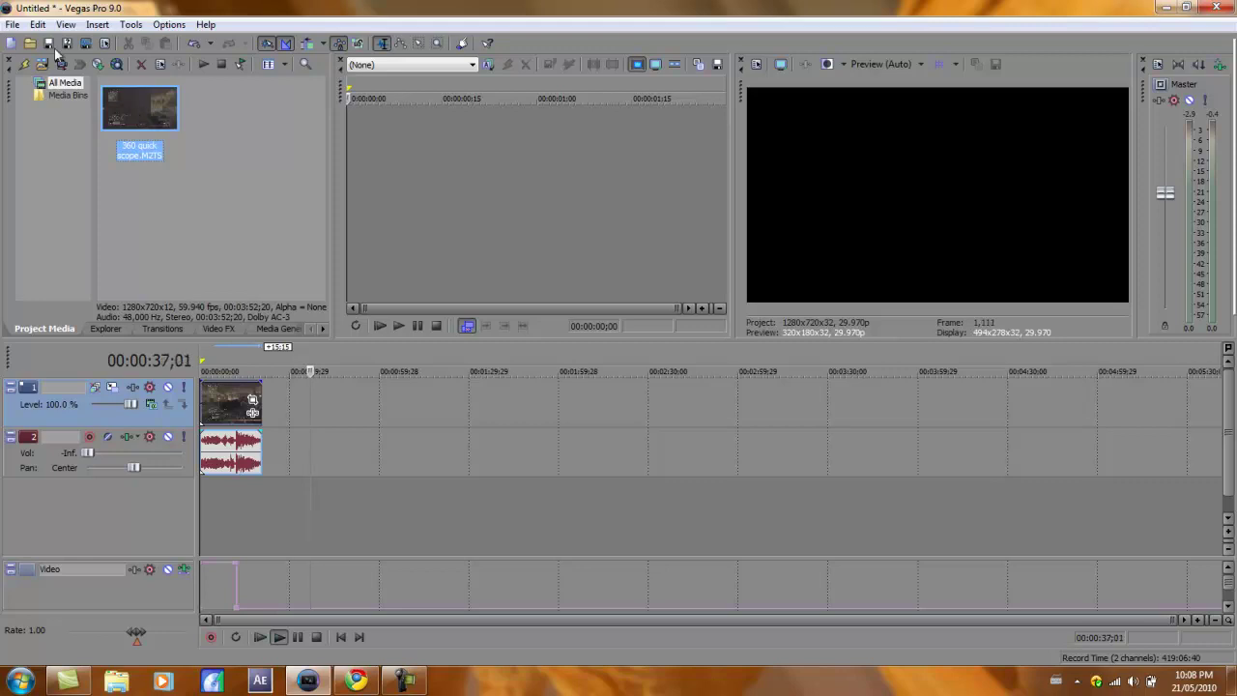
# Close Vegas without saving, returning to the YouTube channel page.
pyautogui.click(1216, 8)
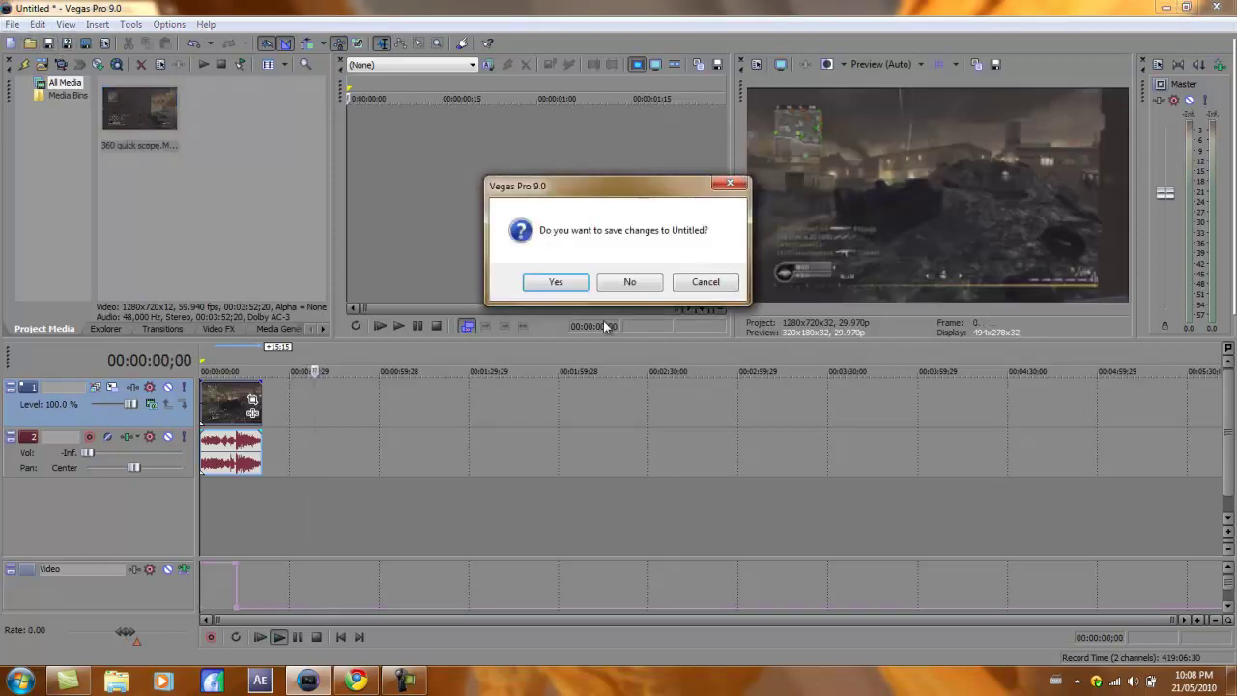
pyautogui.click(624, 281)
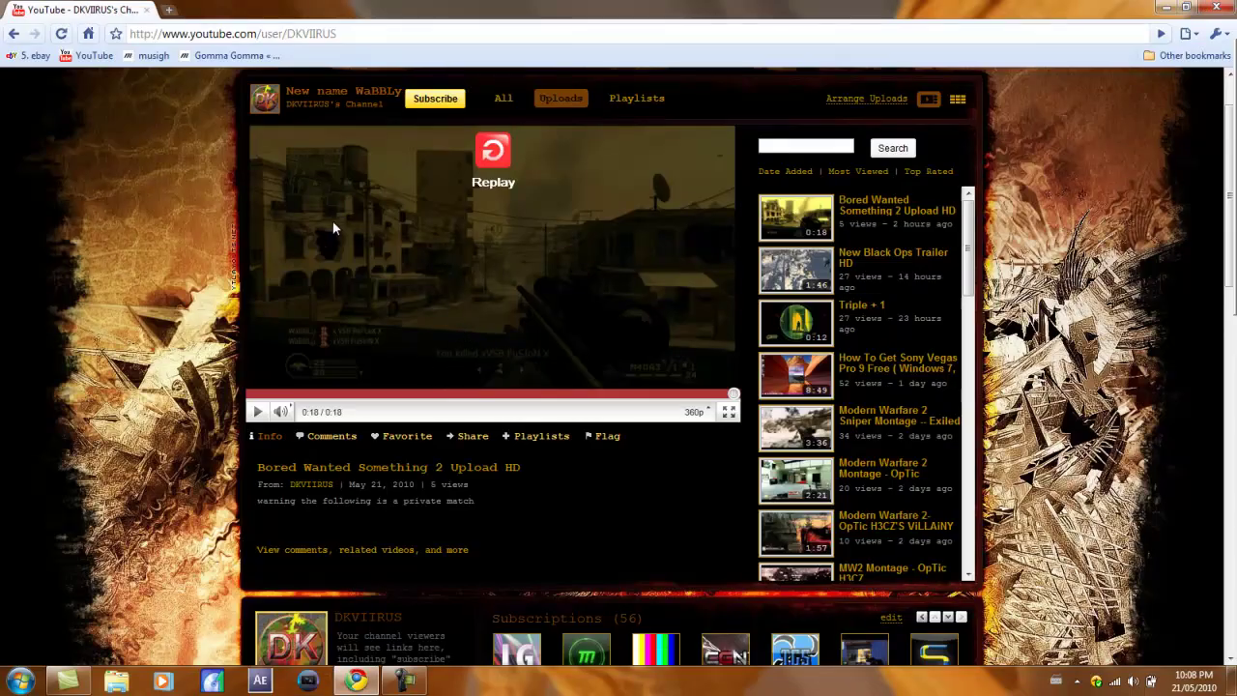